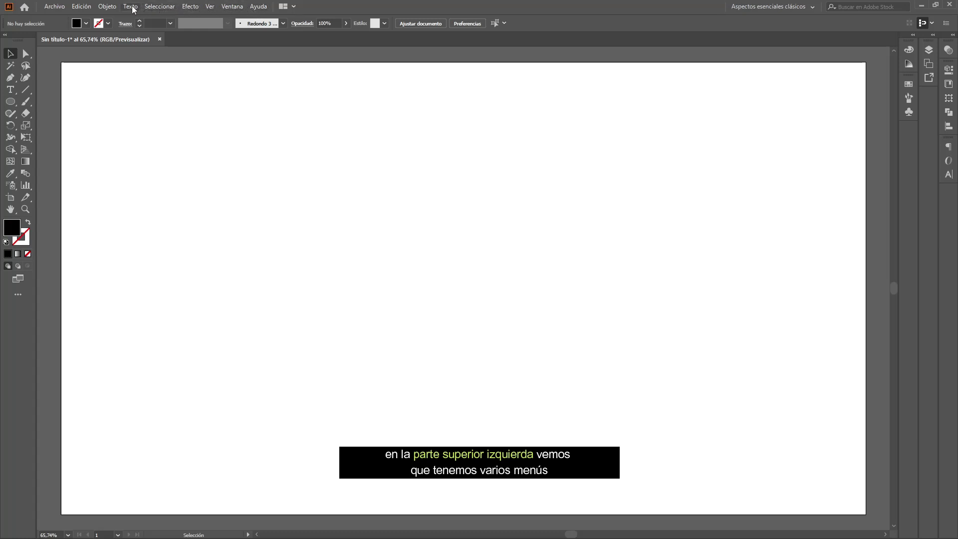
Create a new 1920 × 1080 px RGB document from the Web (grande) preset at 300 ppi
left_click(55, 8)
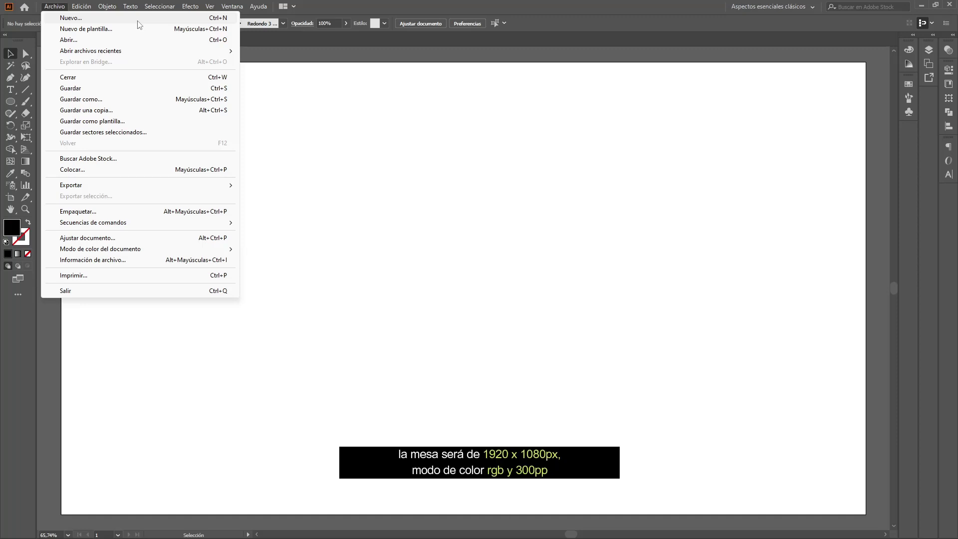
left_click(137, 19)
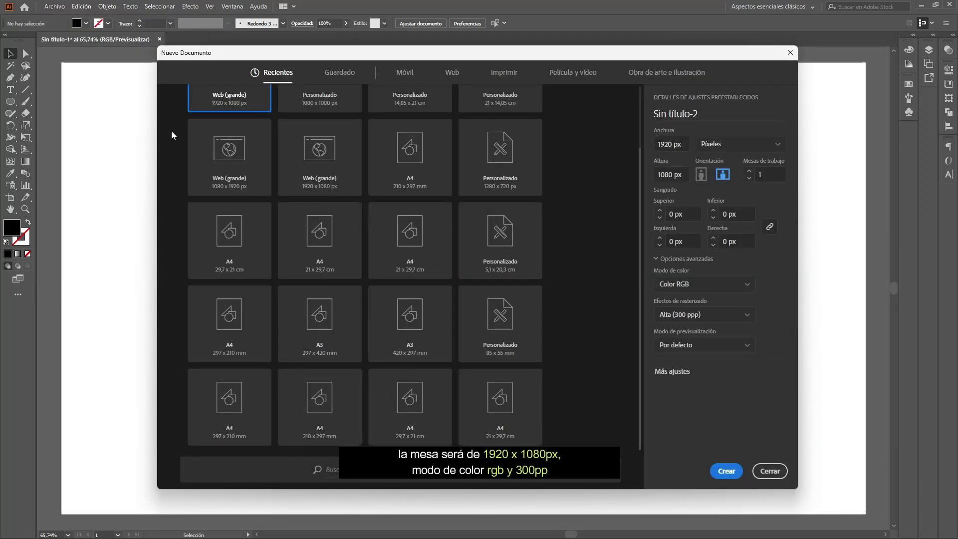
scroll(171, 130, "up", 1)
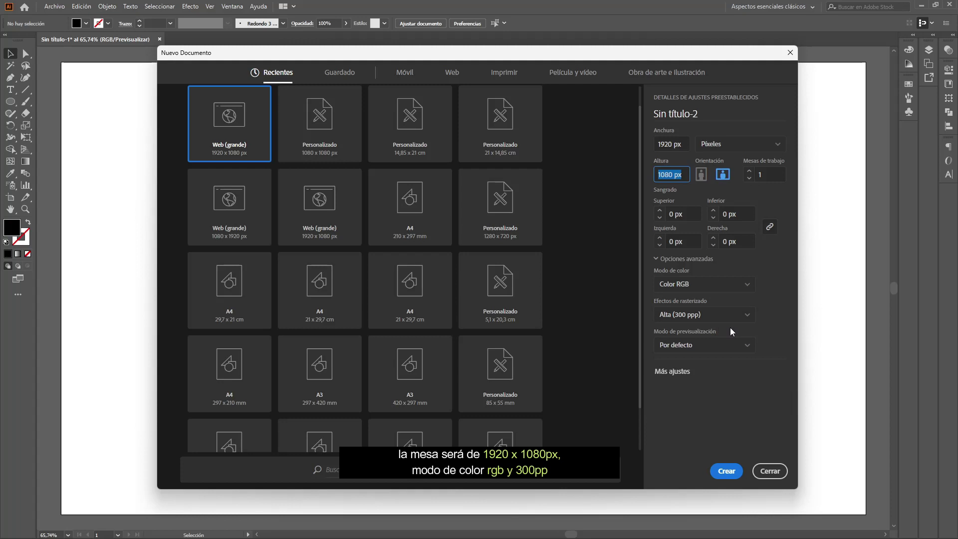
left_click(728, 472)
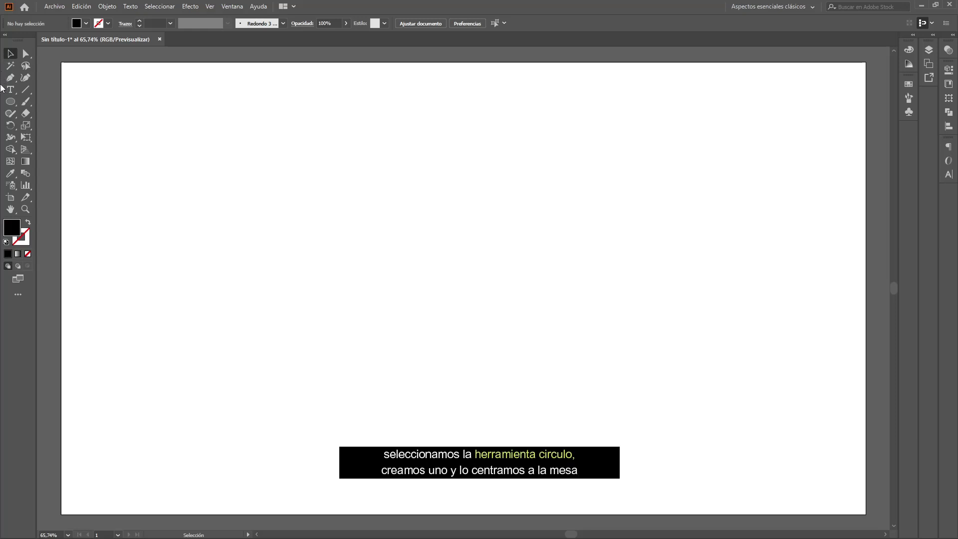
Draw a large black circle with the Ellipse tool, centre it horizontally and vertically, then deselect
left_click(10, 101)
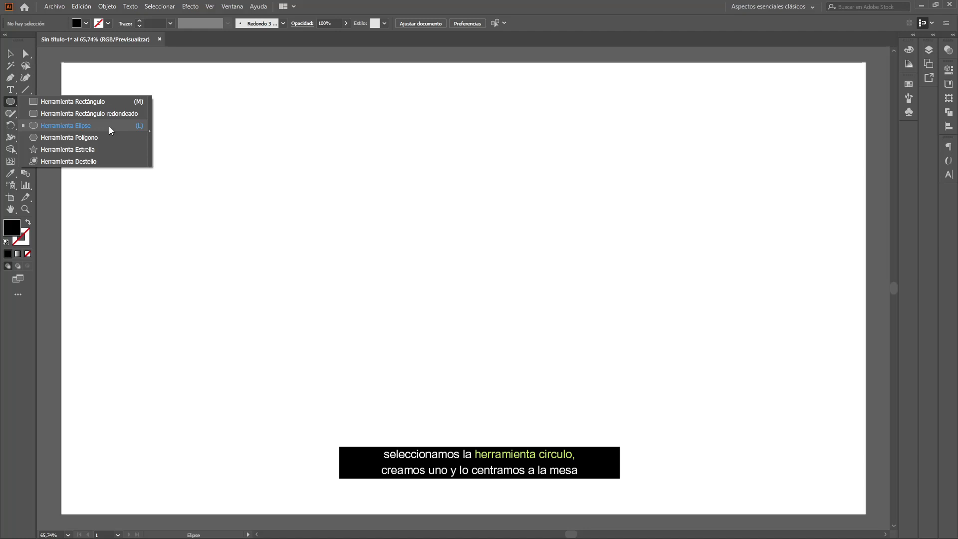
left_click(109, 126)
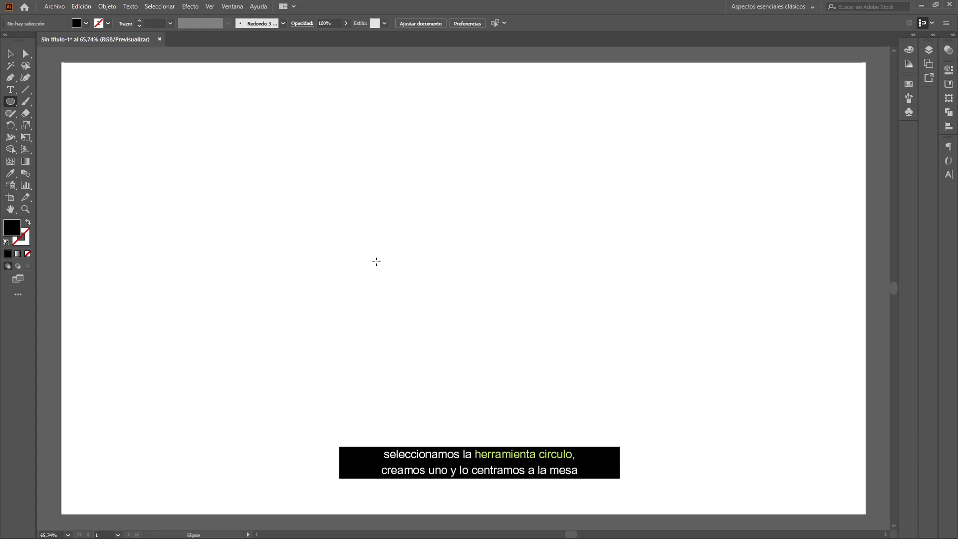
left_click_drag(376, 261, 543, 422)
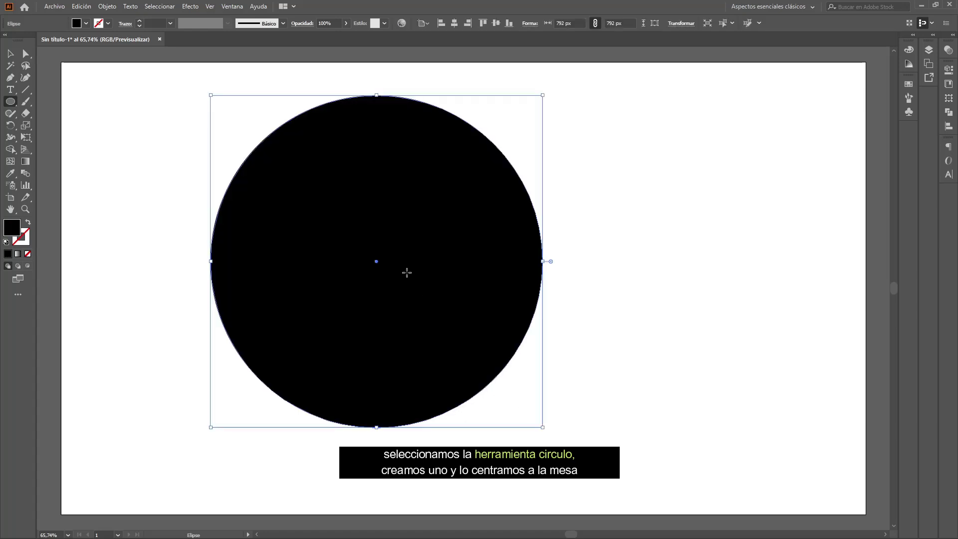
left_click(454, 29)
left_click(495, 27)
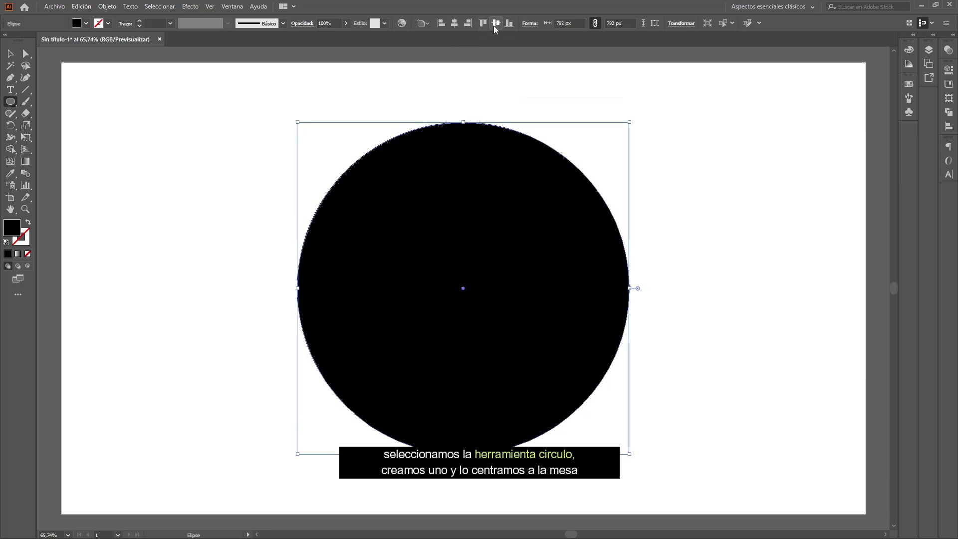
left_click(11, 54)
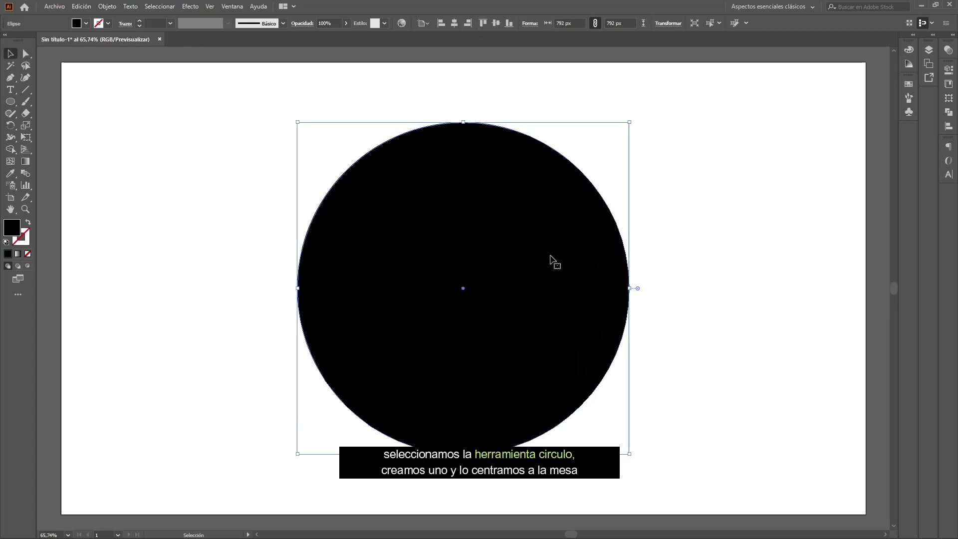
left_click(710, 300)
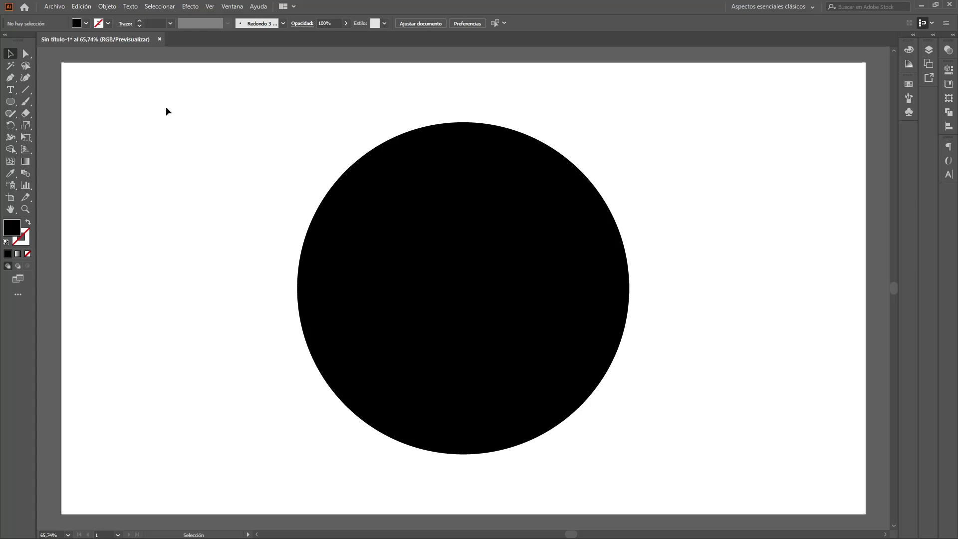
Place the black-and-white bride photo onto the artboard over the circle
left_click(62, 8)
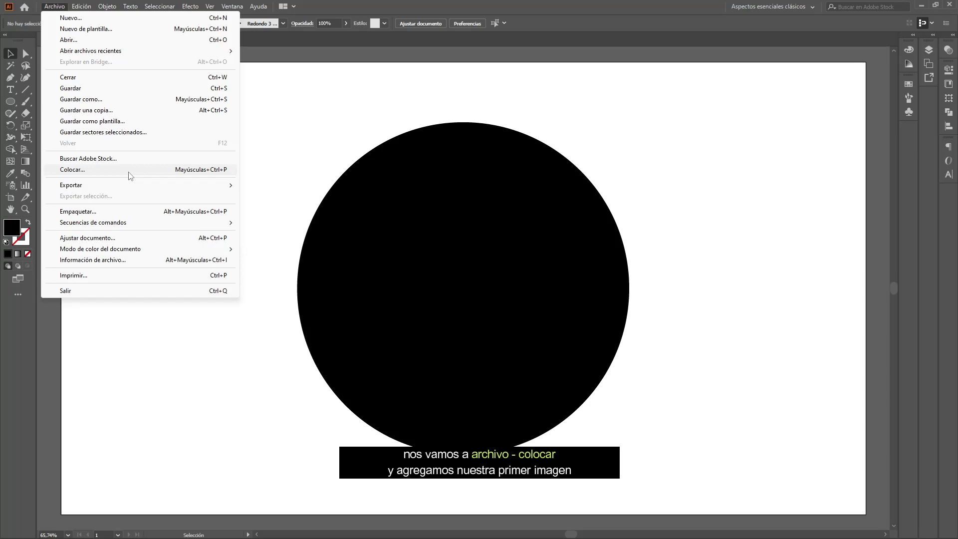
left_click(129, 175)
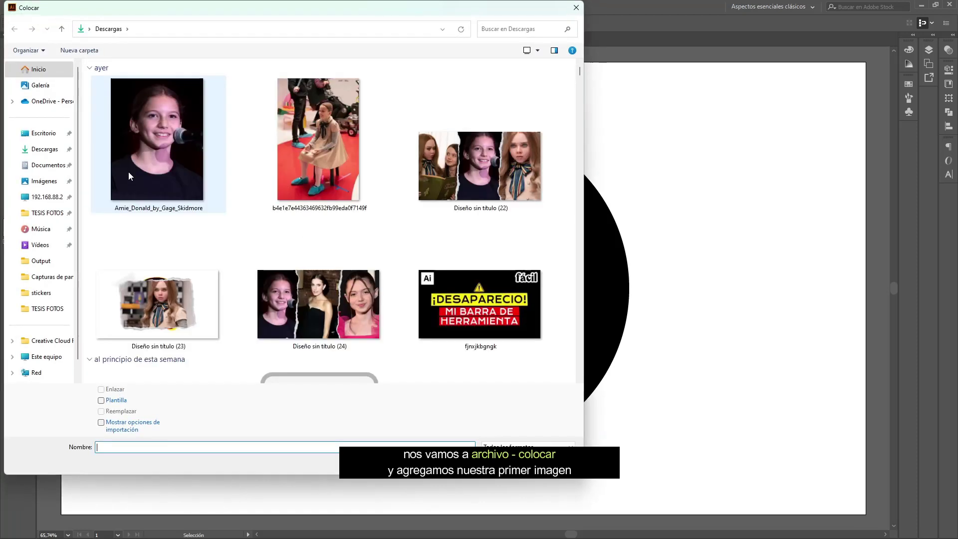
double_click(128, 172)
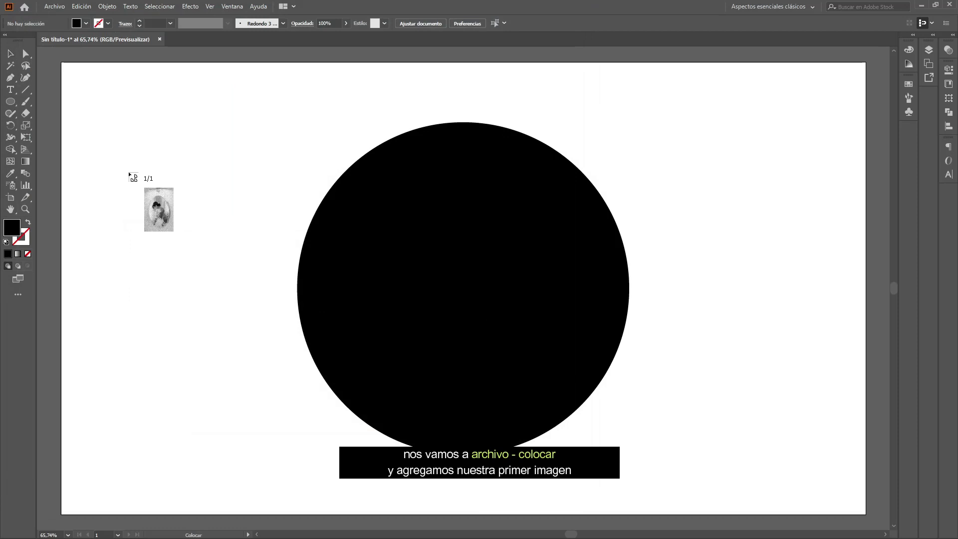
mouse_move(281, 77)
left_mouse_down()
mouse_move(554, 335)
mouse_move(687, 423)
left_mouse_up()
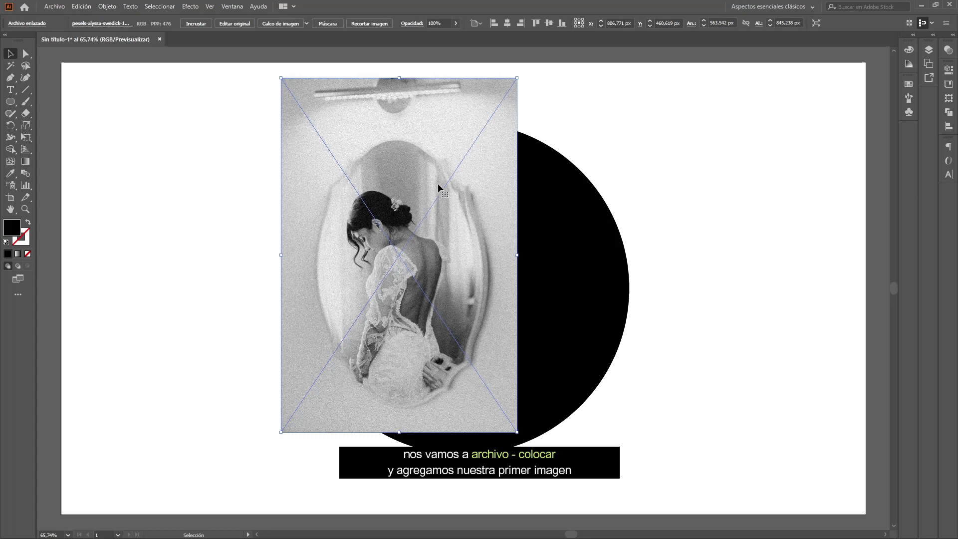
Centre the photo on the artboard and begin scaling it up proportionally
left_click(508, 24)
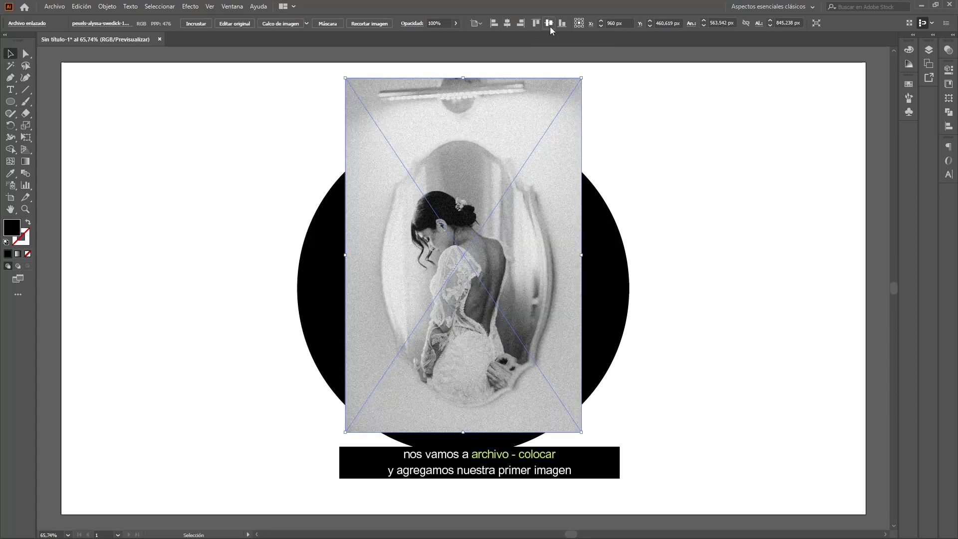
left_click(550, 24)
left_click_drag(581, 288, 633, 301)
Finish enlarging the photo to full artboard height and send it behind the black circle
left_click(671, 310)
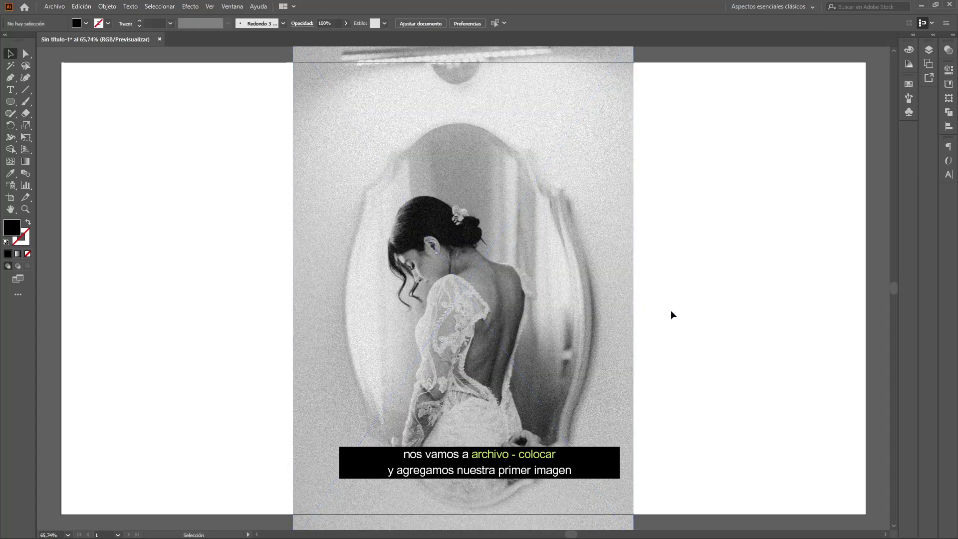
left_click_drag(671, 310, 502, 265)
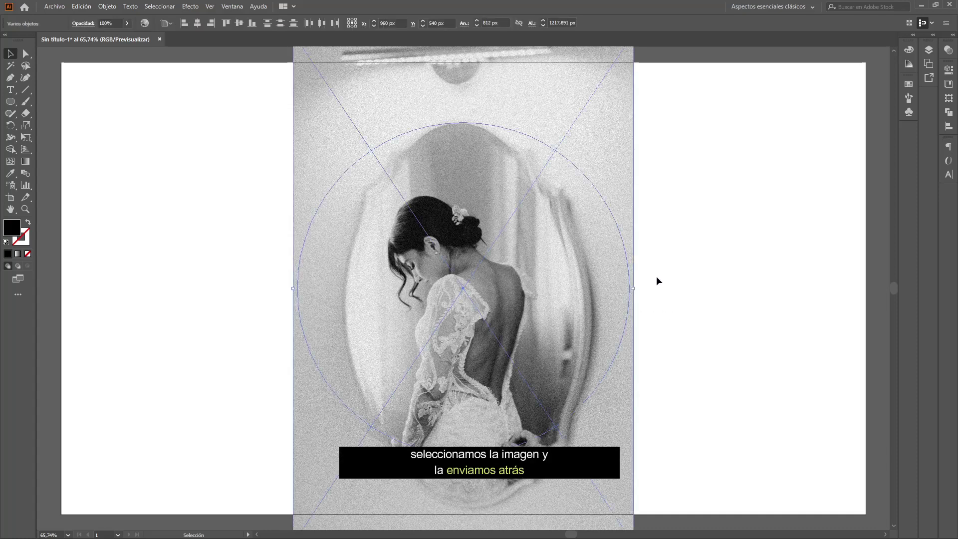
left_click(624, 267)
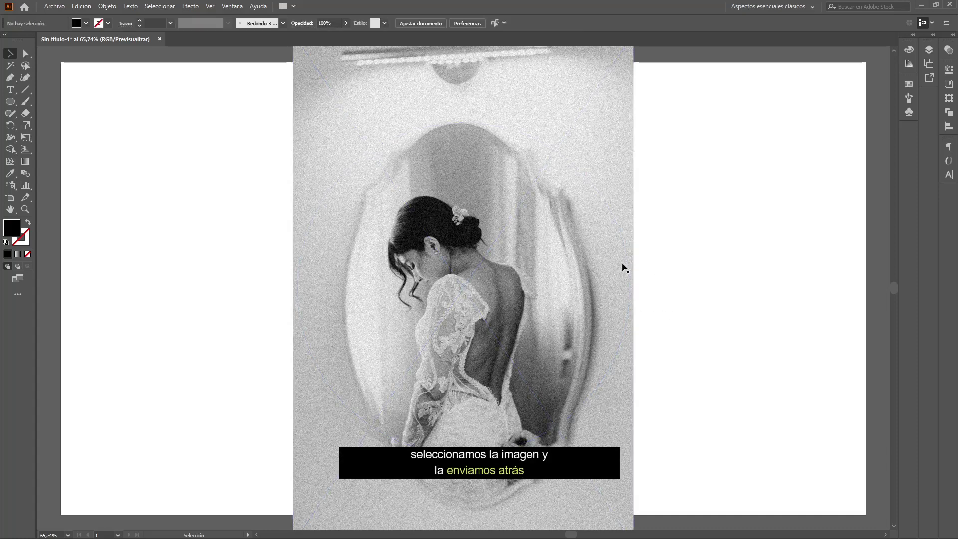
right_click(537, 194)
mouse_move(569, 280)
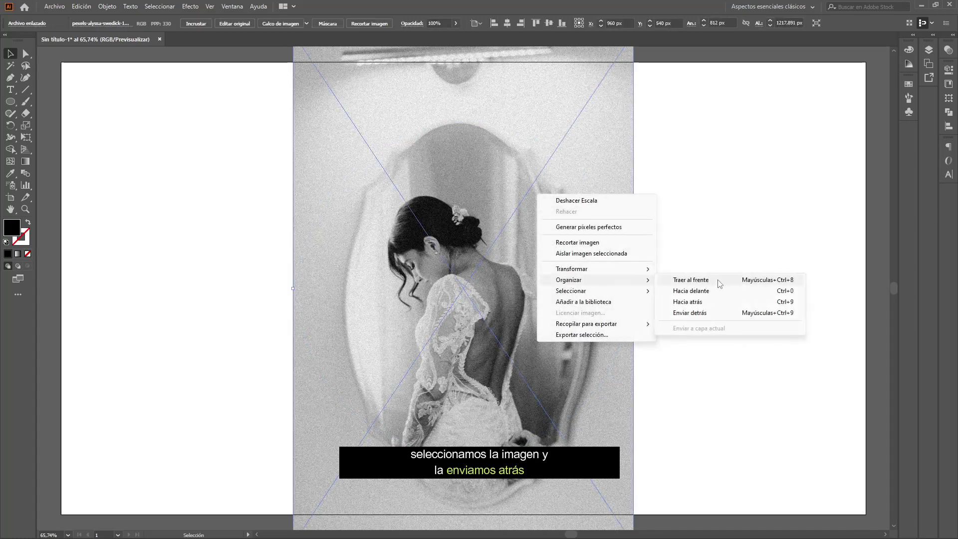
left_click(724, 313)
Select the photo and circle together and make a clipping mask with Ctrl+7
left_click(724, 313)
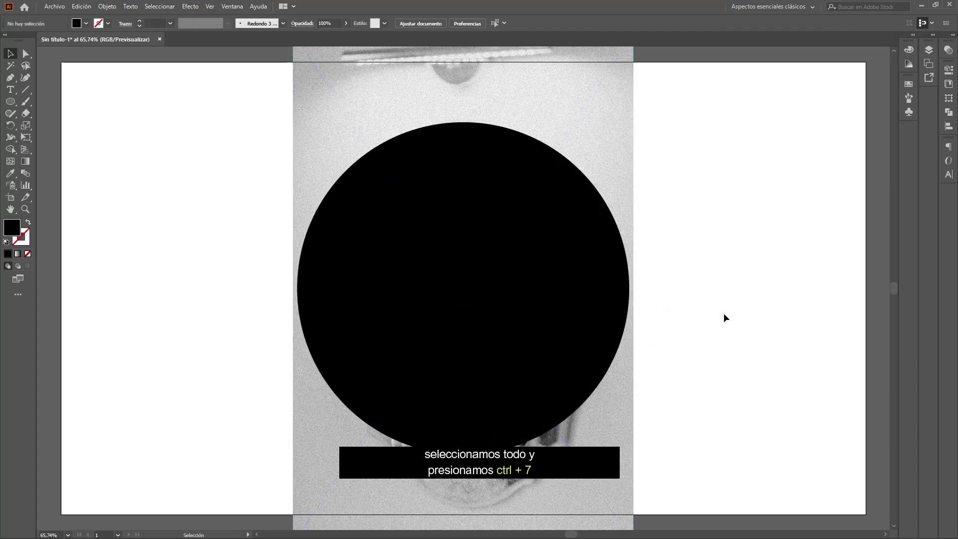
left_click_drag(709, 314, 531, 256)
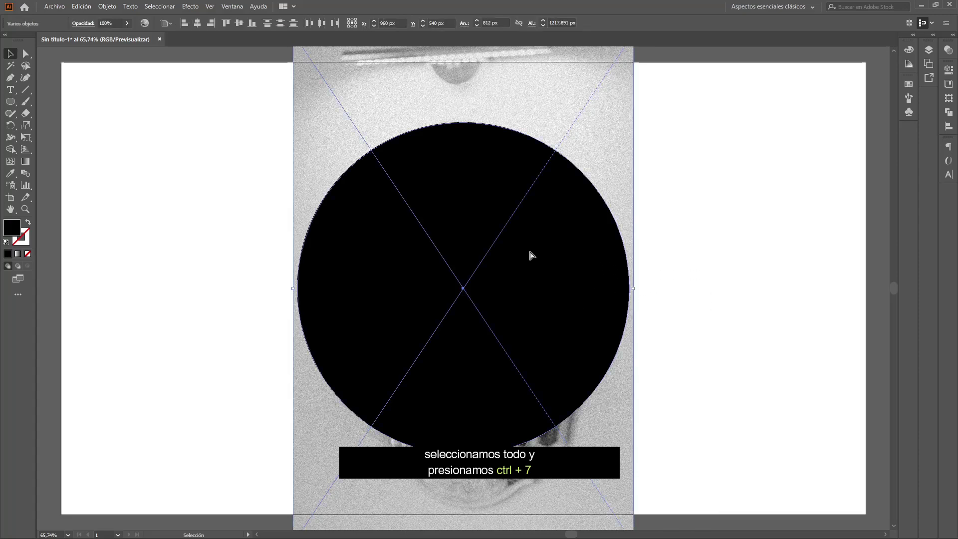
key("ctrl+7")
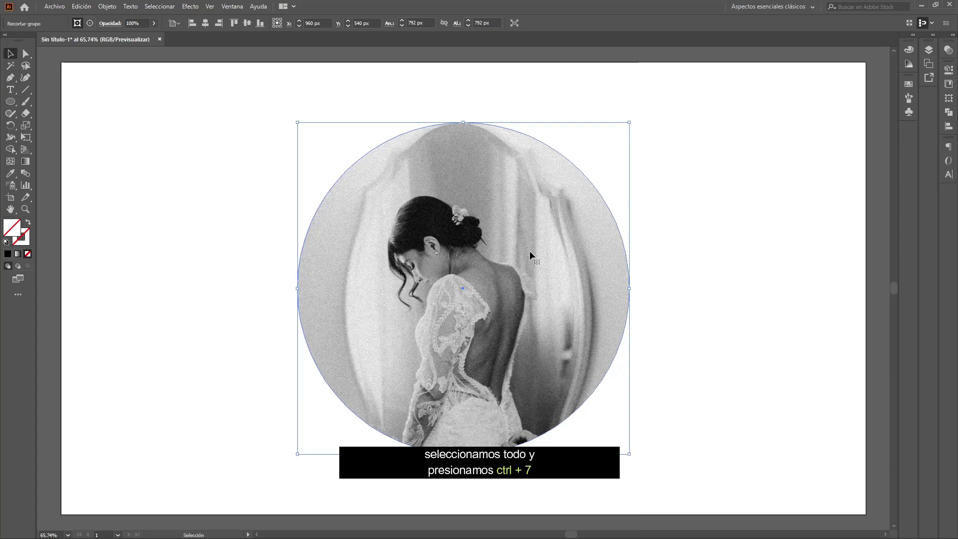
Enter isolation mode on the circular clipping group to reach the linked bride photo
left_click(719, 296)
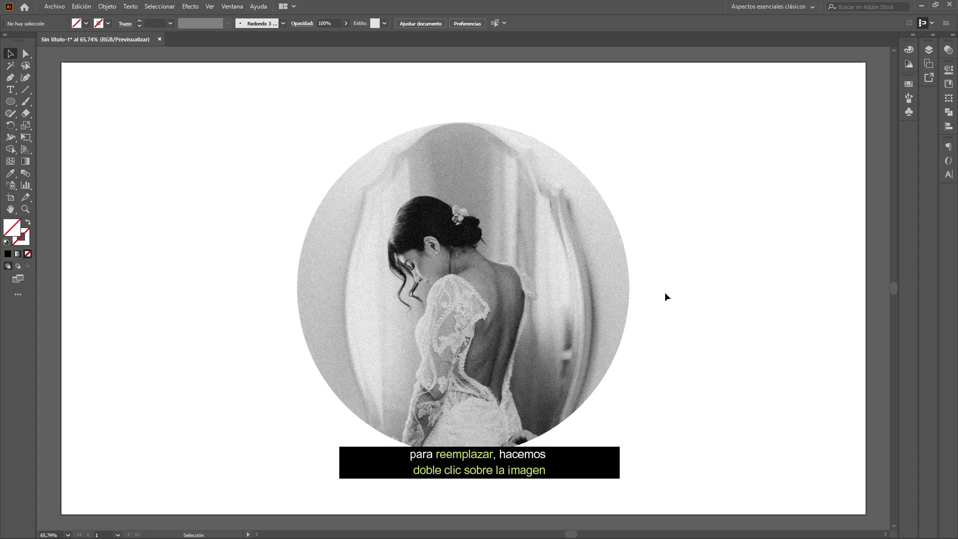
left_click(558, 289)
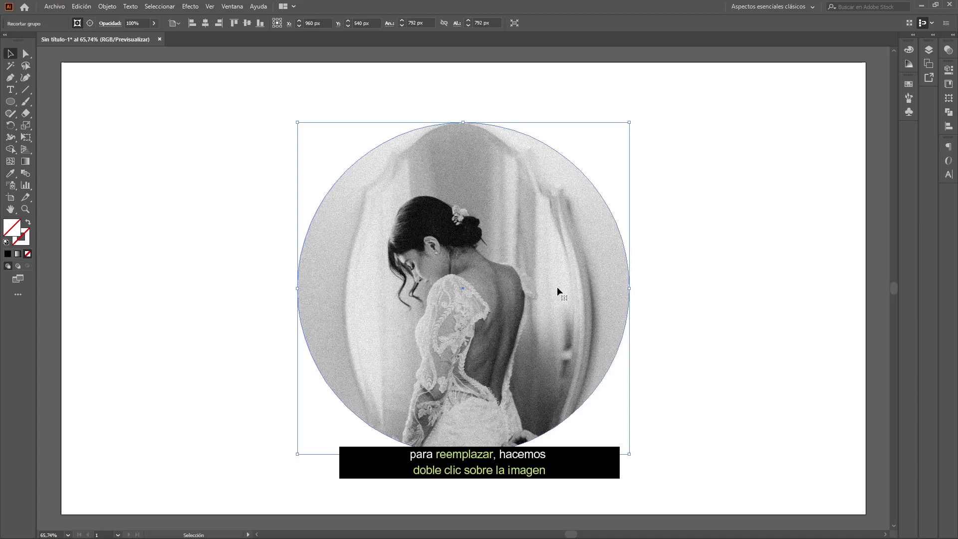
double_click(557, 288)
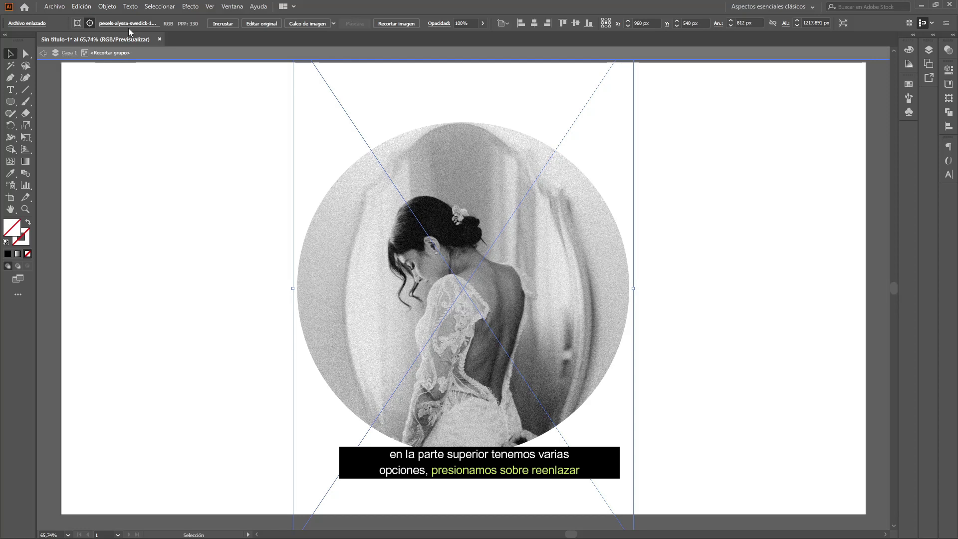
Relink the clipped image to the hand-and-sleeve photo through the Links panel, then deselect
left_click(128, 24)
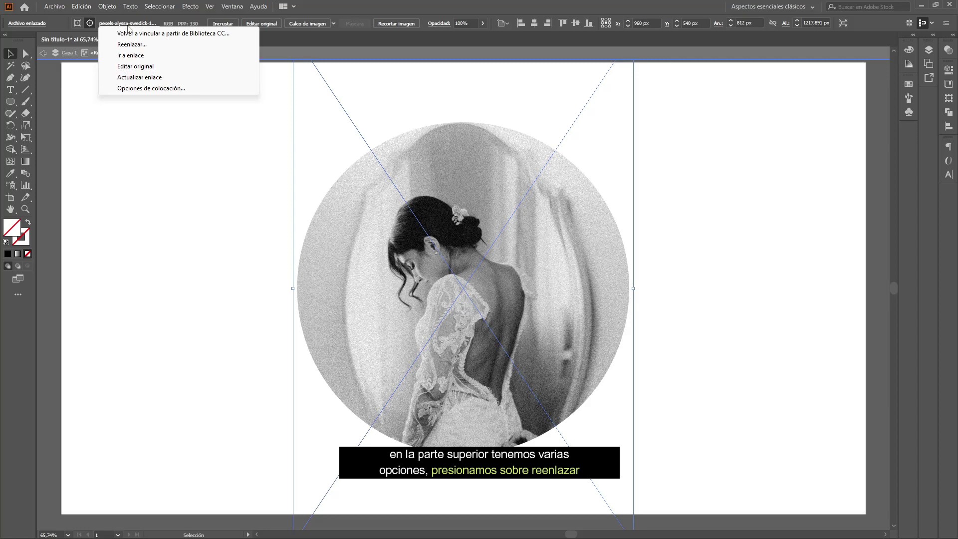
left_click(26, 24)
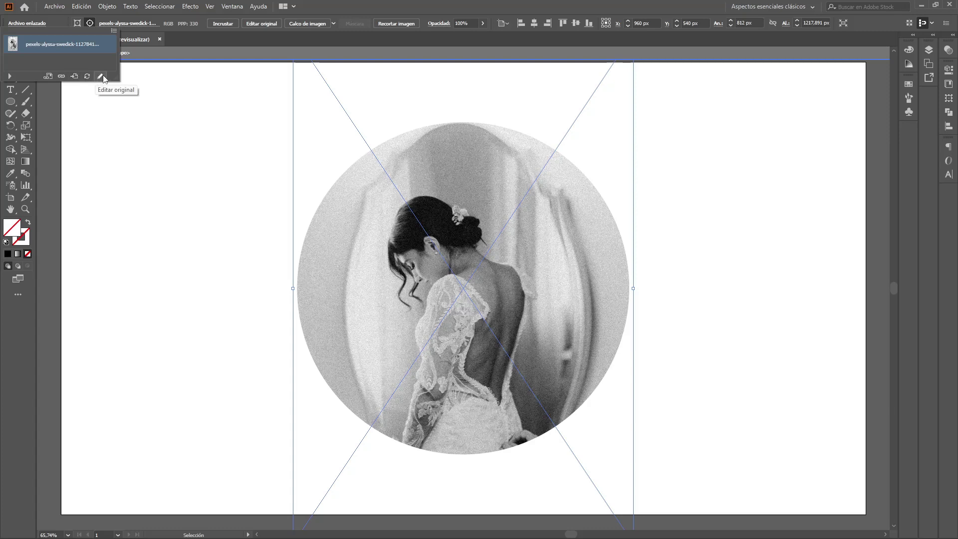
left_click(61, 77)
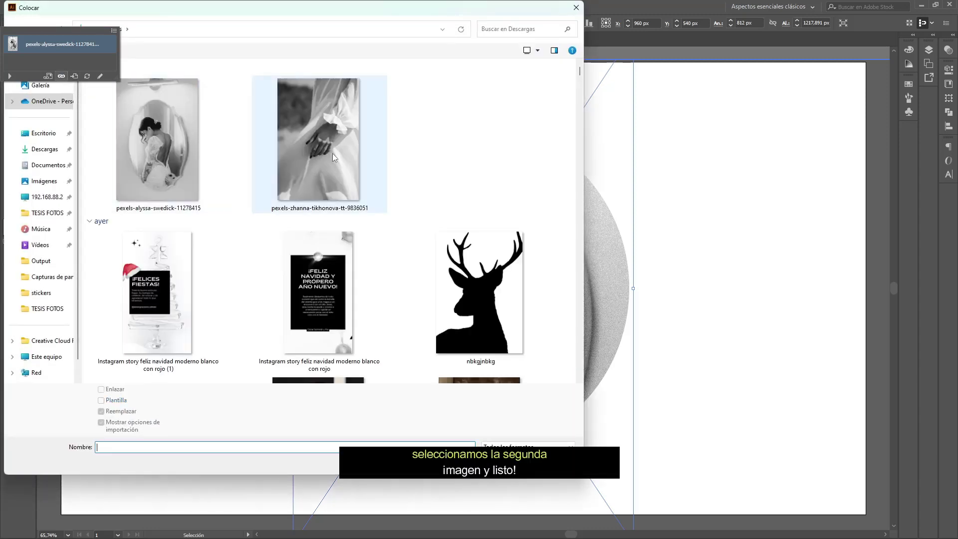
double_click(333, 152)
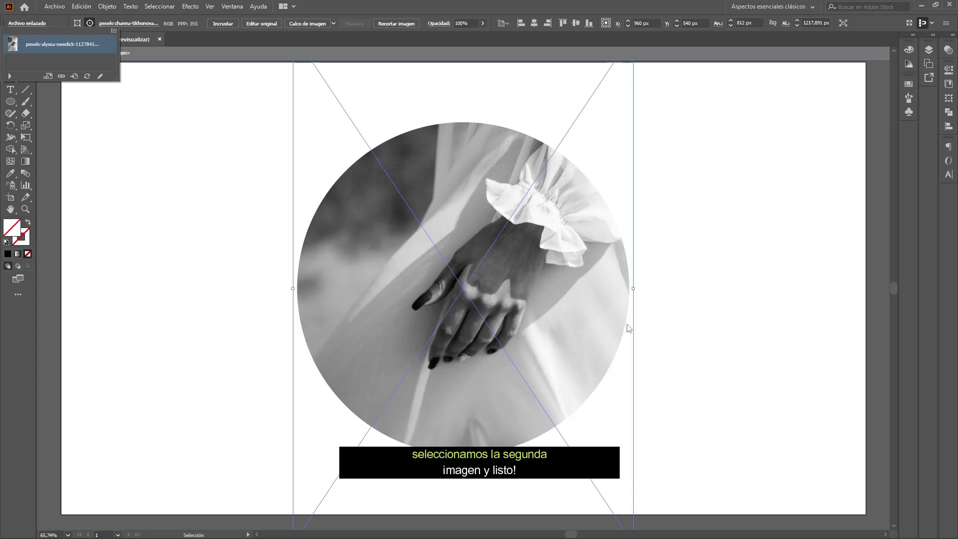
left_click(753, 319)
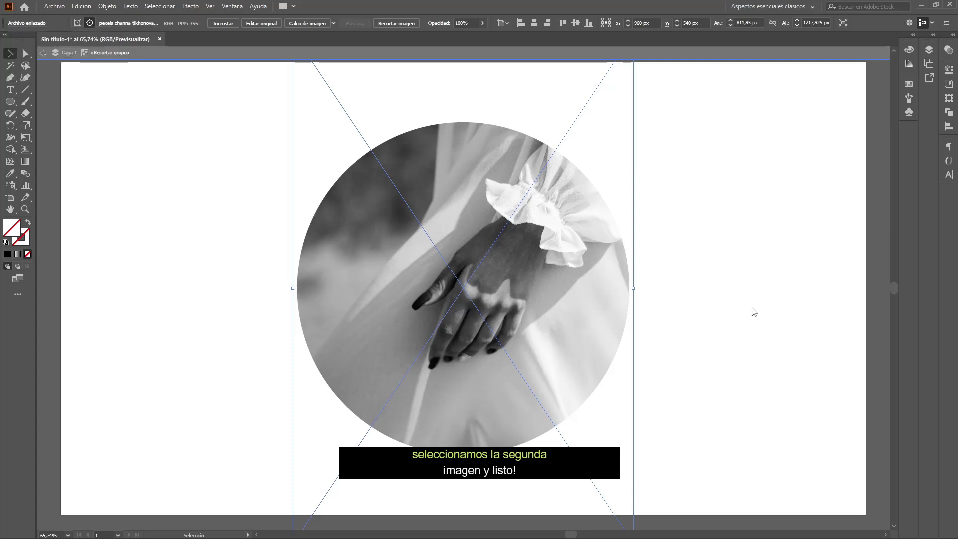
left_click(754, 312)
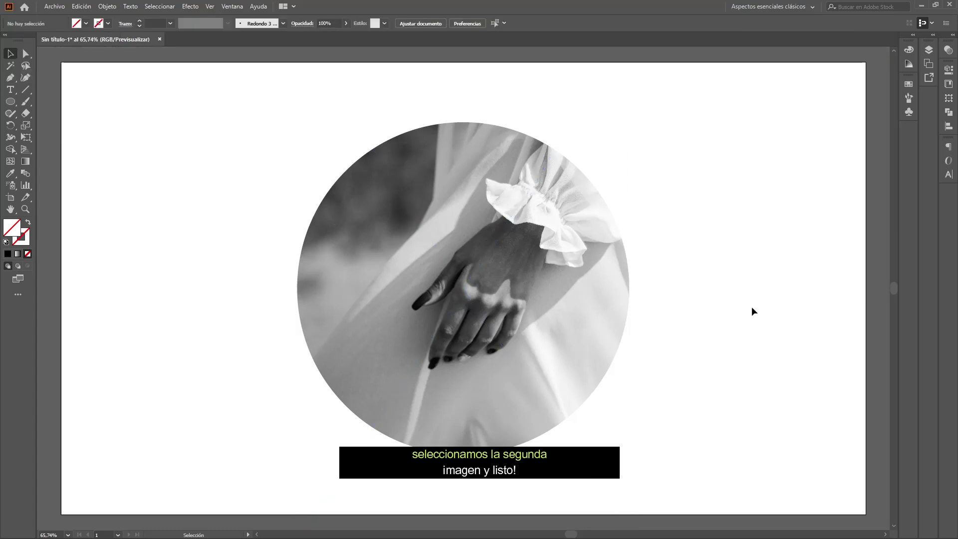